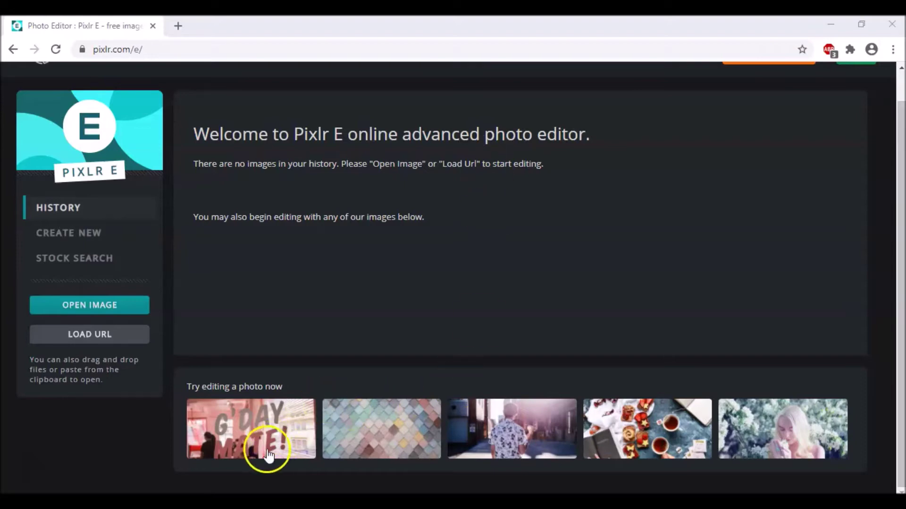
Open the 274×183 moonlit sky photo in the editor and unlock its Background layer
click(100, 305)
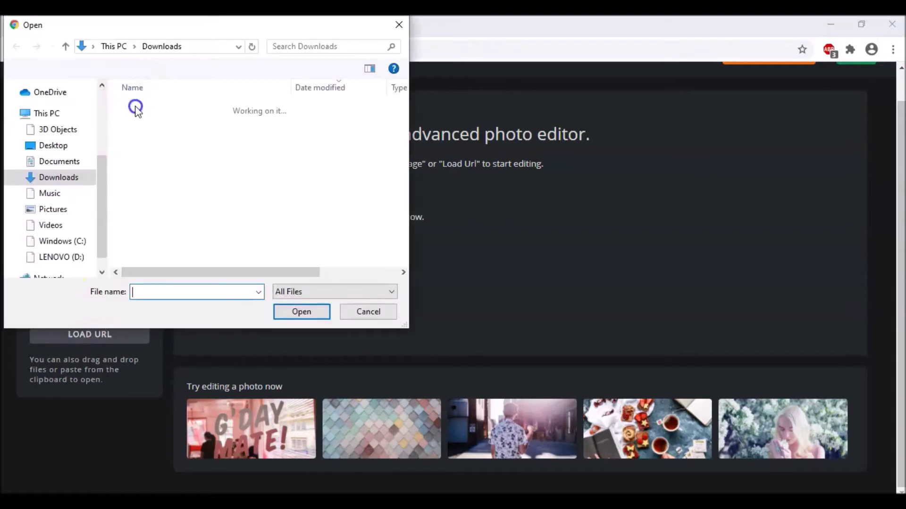
click(169, 140)
click(295, 312)
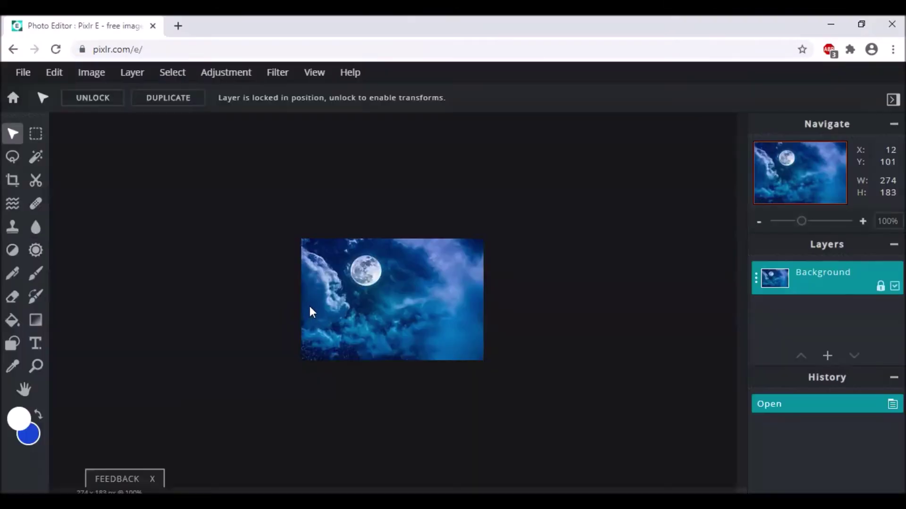
click(327, 308)
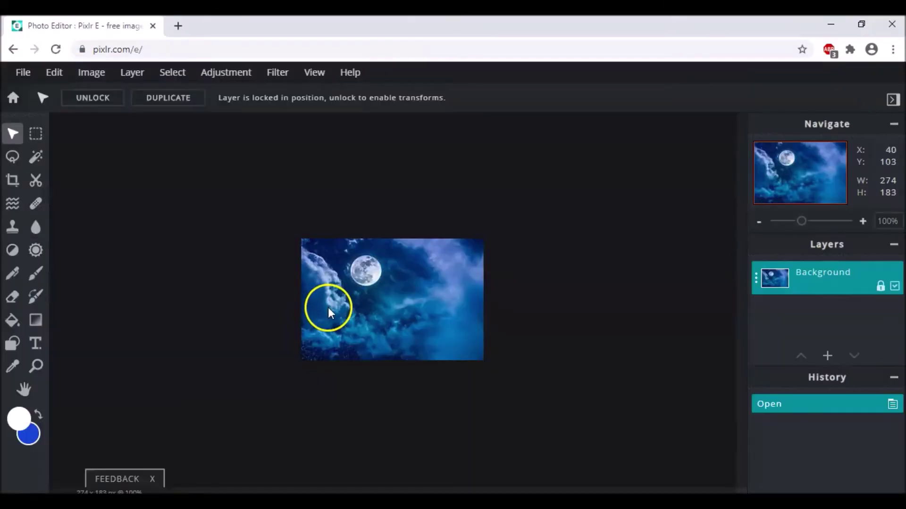
scroll(327, 307, up, 2)
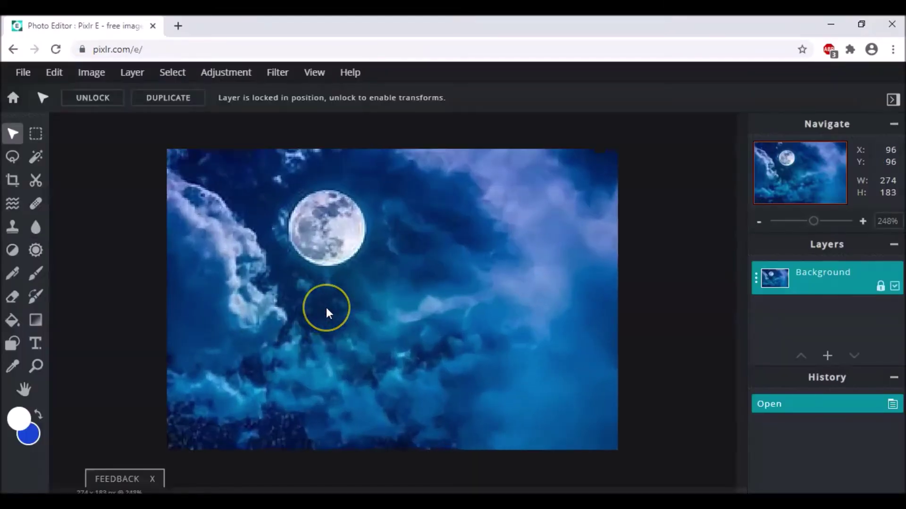
click(880, 286)
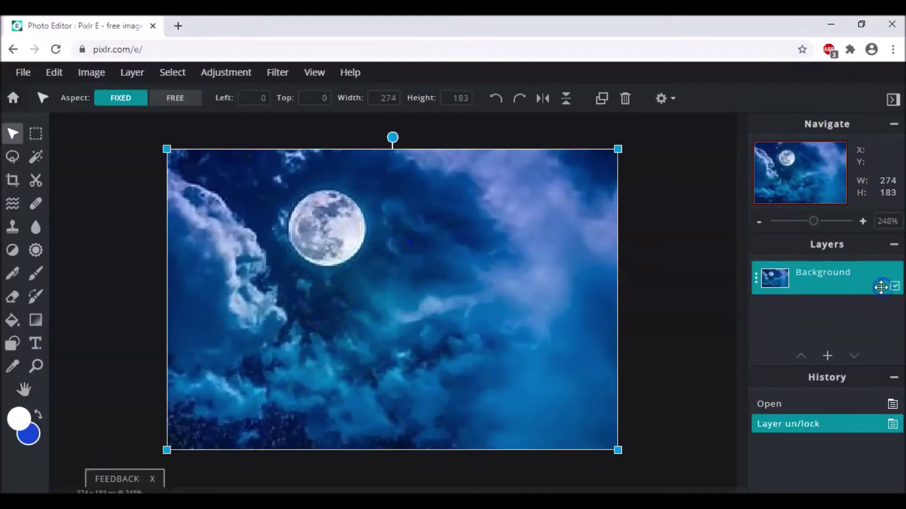
Apply a Highlights & shadows adjustment with Highlights -131 and Shadows -134
click(211, 74)
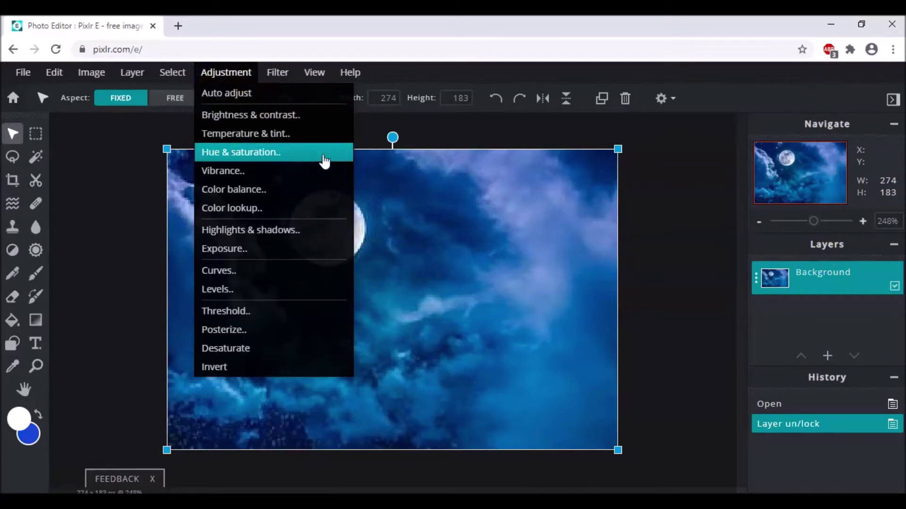
click(304, 228)
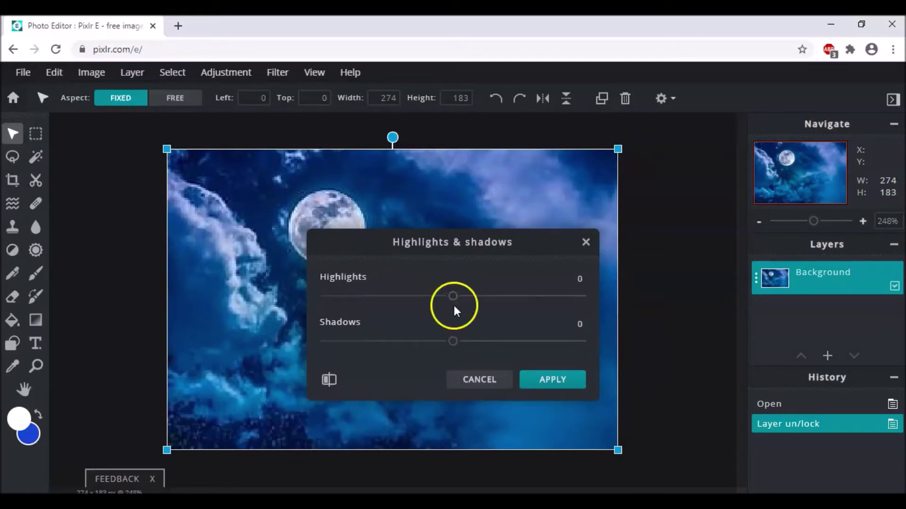
drag(458, 298, 370, 304)
drag(454, 340, 367, 343)
click(562, 383)
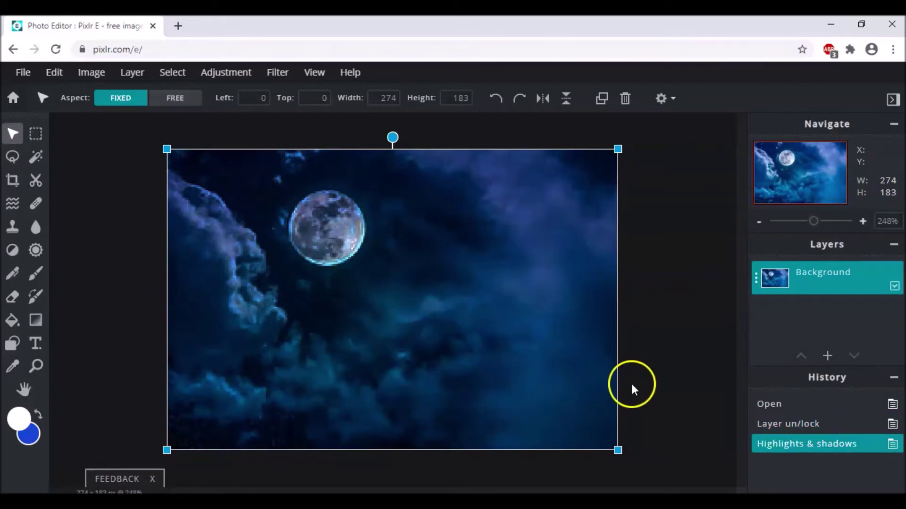
Apply Brightness & contrast with brightness lowered to -18
click(214, 75)
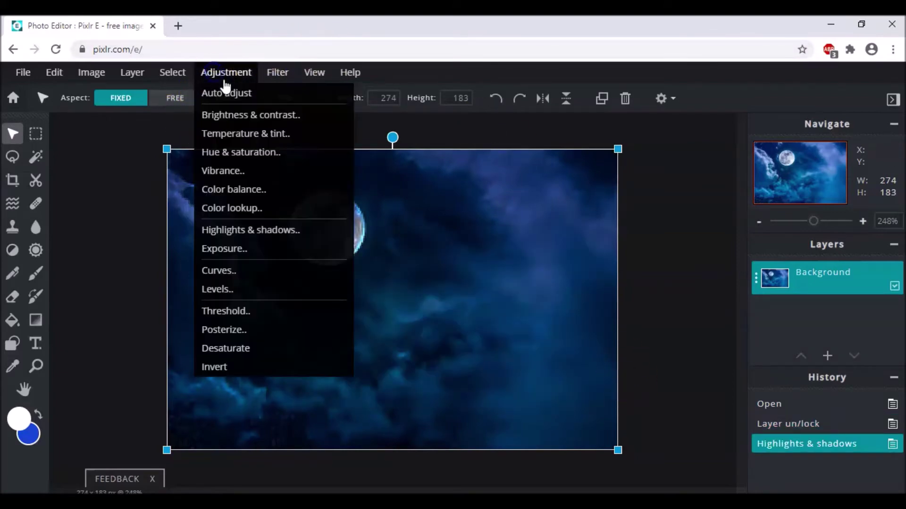
click(278, 122)
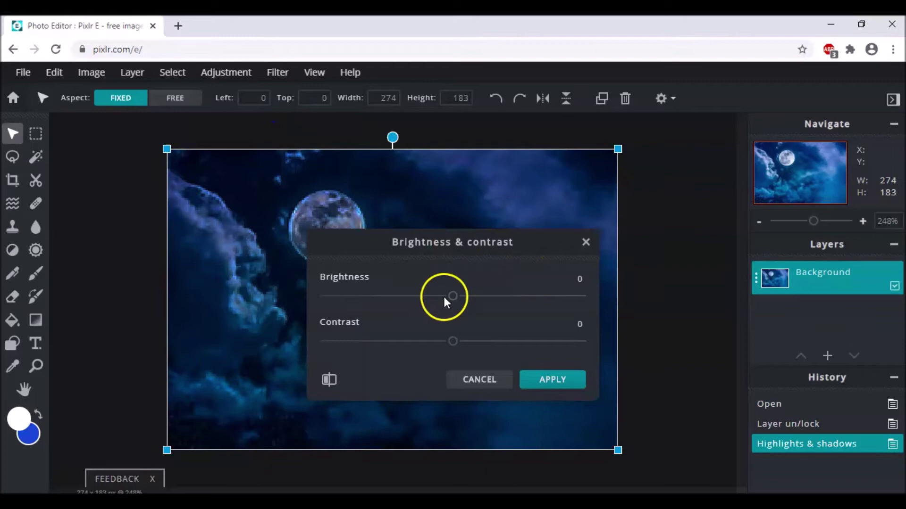
drag(453, 297, 431, 296)
click(561, 380)
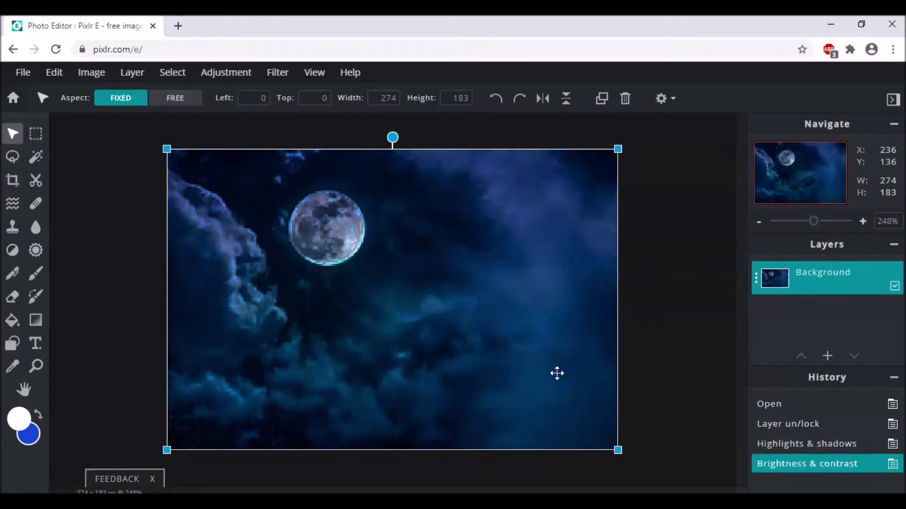
click(221, 72)
Apply a Curves adjustment with a mid-curve point raised to lift the midtones
click(264, 268)
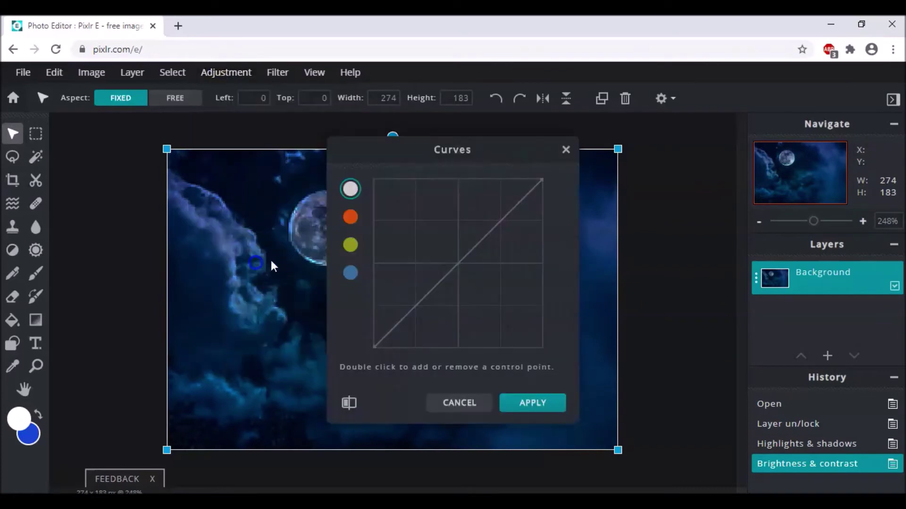
double_click(458, 262)
drag(458, 263, 461, 243)
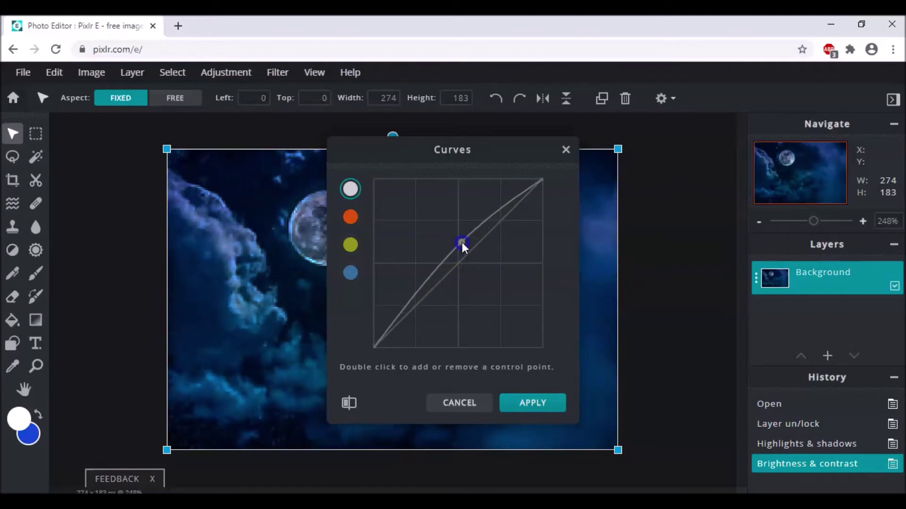
click(540, 401)
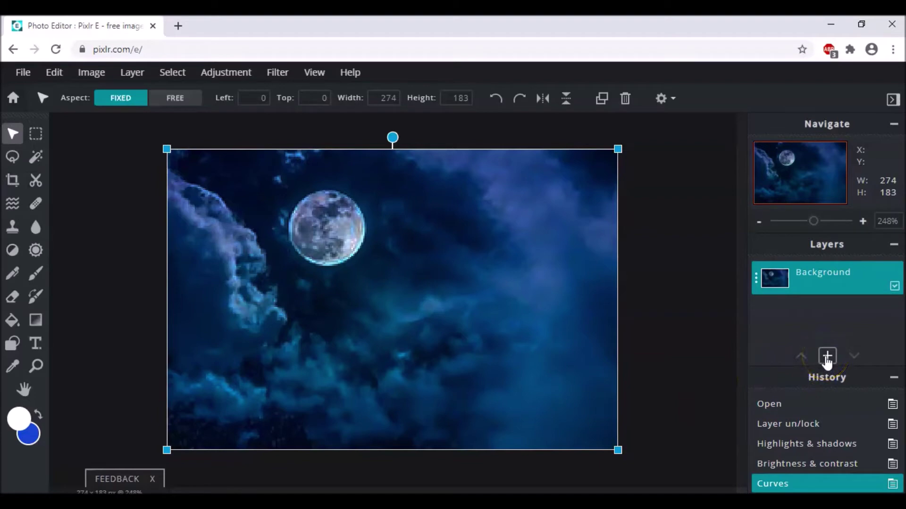
Add a white text layer reading 'SHINE' below the moon and shrink it to size 47
click(827, 358)
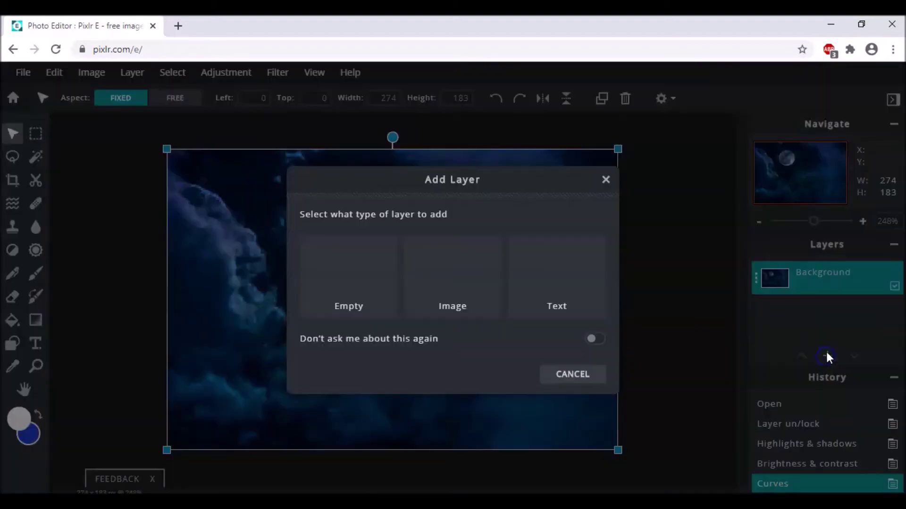
click(578, 306)
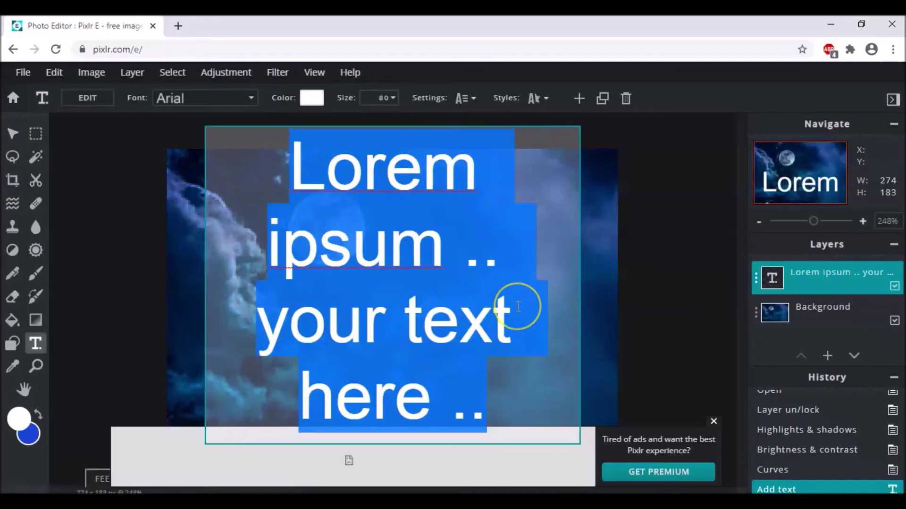
key(Caps_Lock)
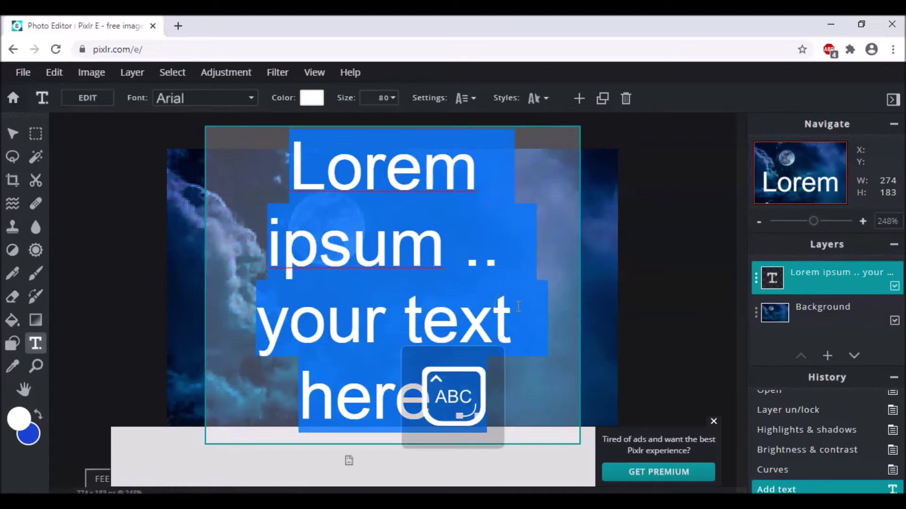
text(SHNI)
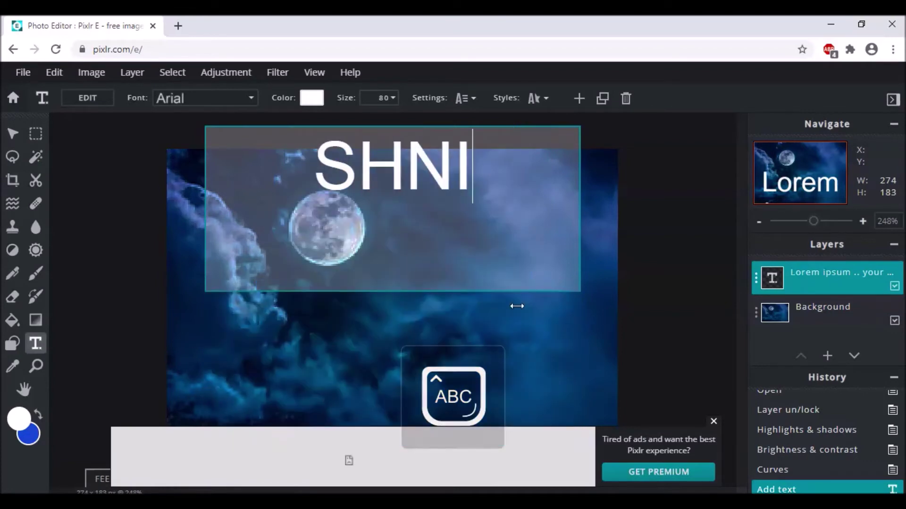
key(BackSpace)
key(BackSpace)
text(INE)
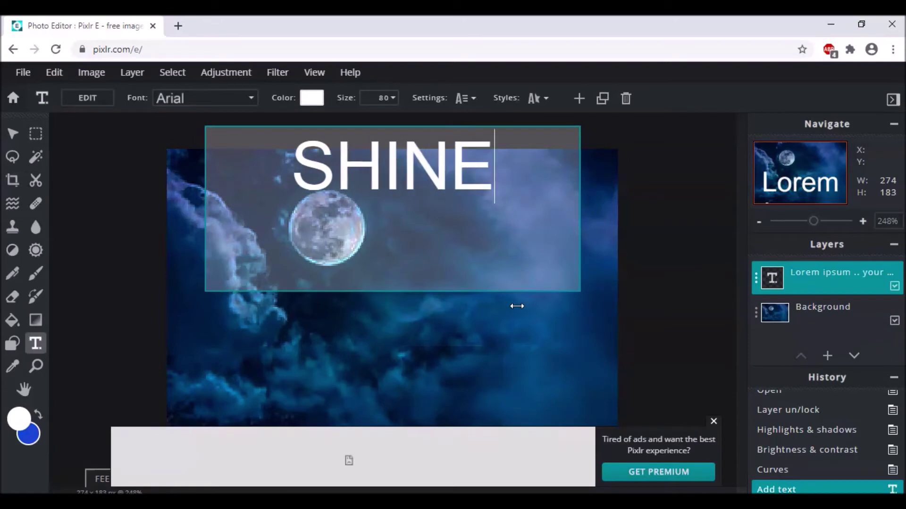
click(401, 328)
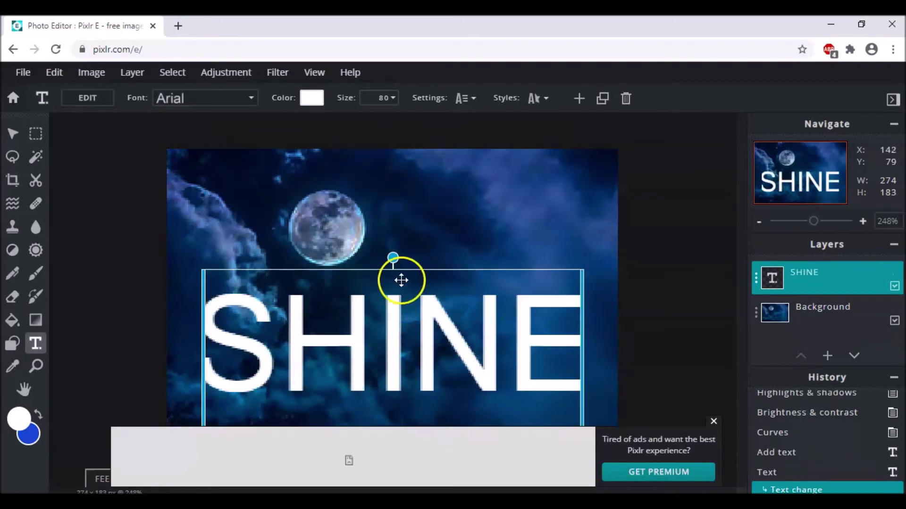
click(390, 99)
drag(296, 119, 282, 121)
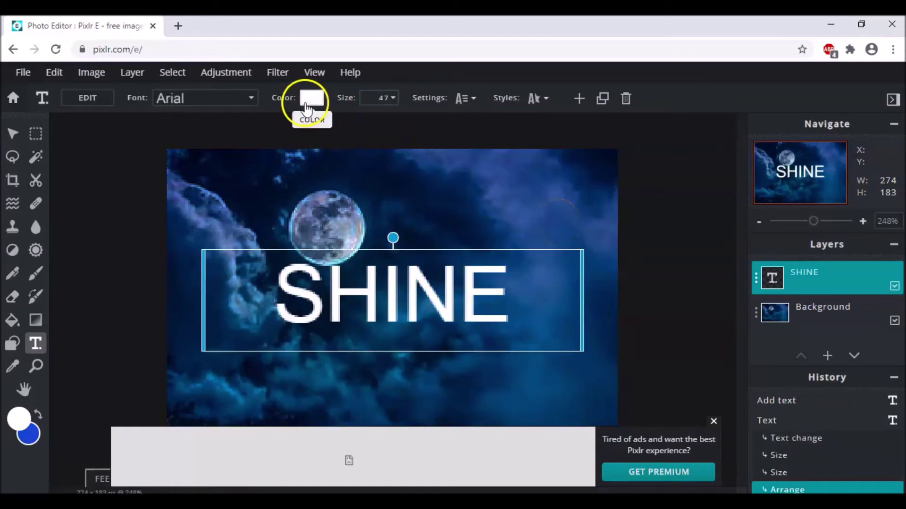
Switch SHINE to The Servant font and widen its letter spacing to 15
click(255, 99)
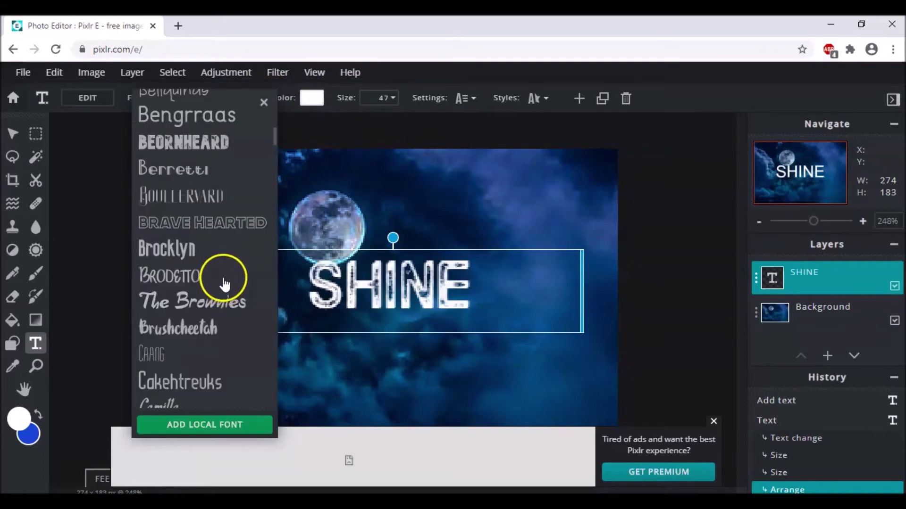
scroll(224, 283, down, 3)
click(225, 283)
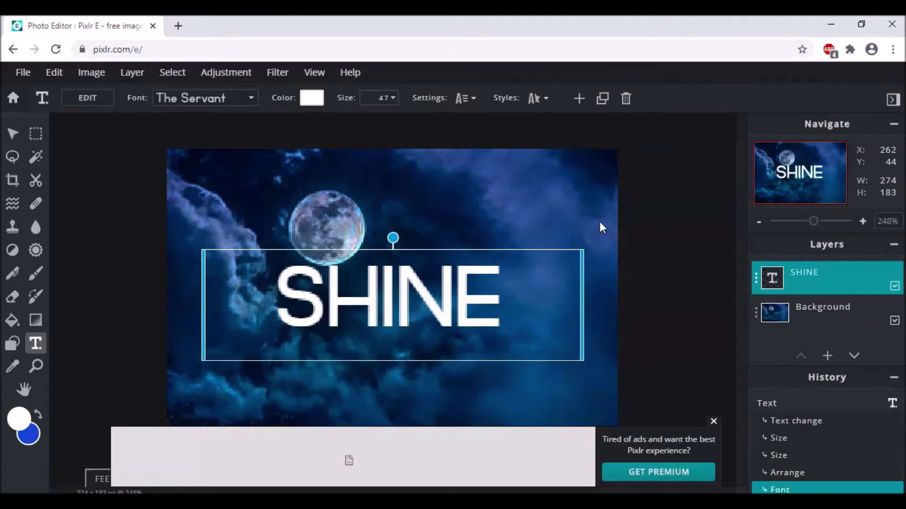
click(470, 100)
drag(407, 218, 374, 227)
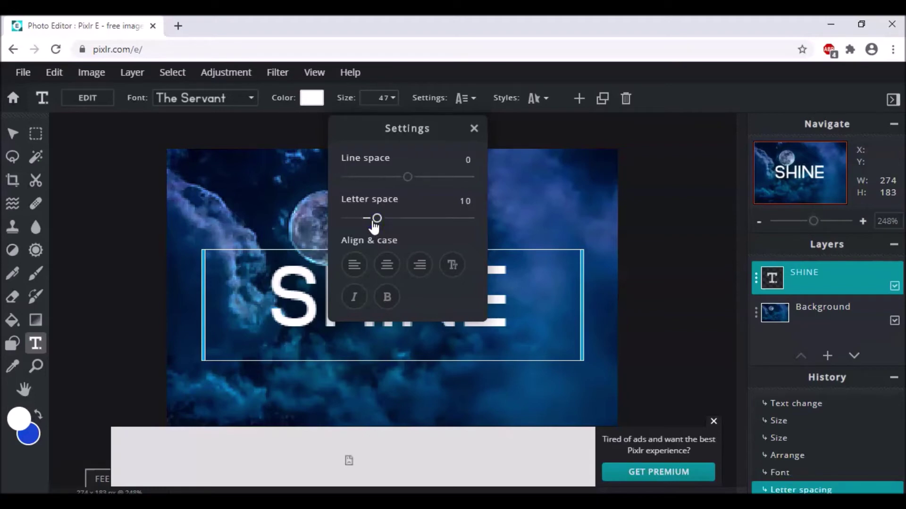
drag(368, 212, 377, 224)
click(521, 208)
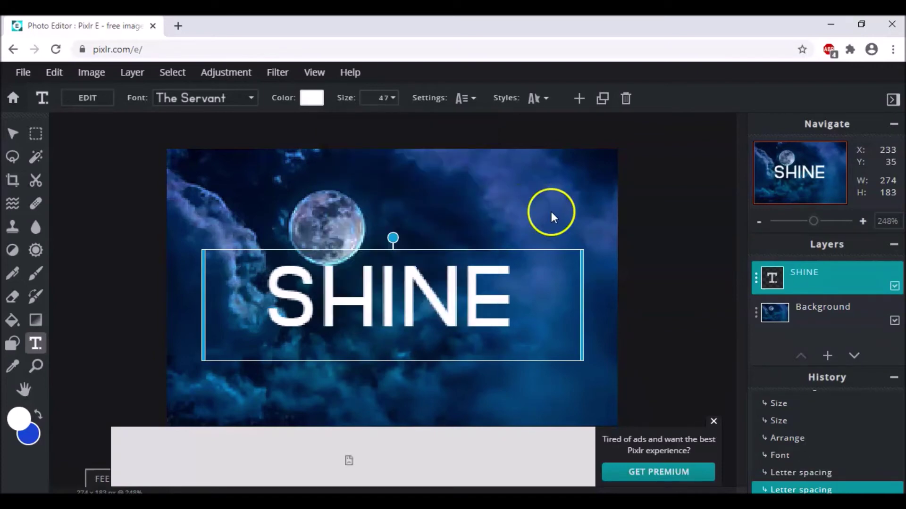
Rasterize the SHINE text layer with Layer > Rasterize text / element
click(144, 75)
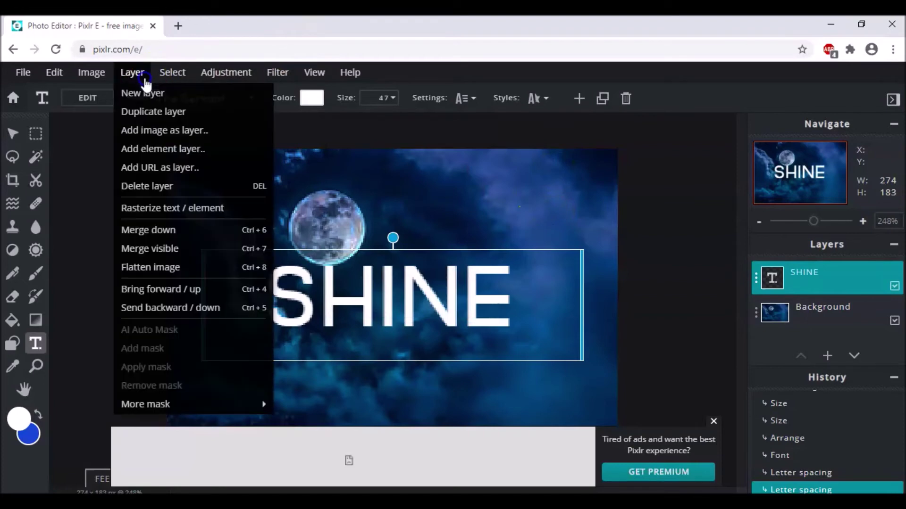
click(120, 74)
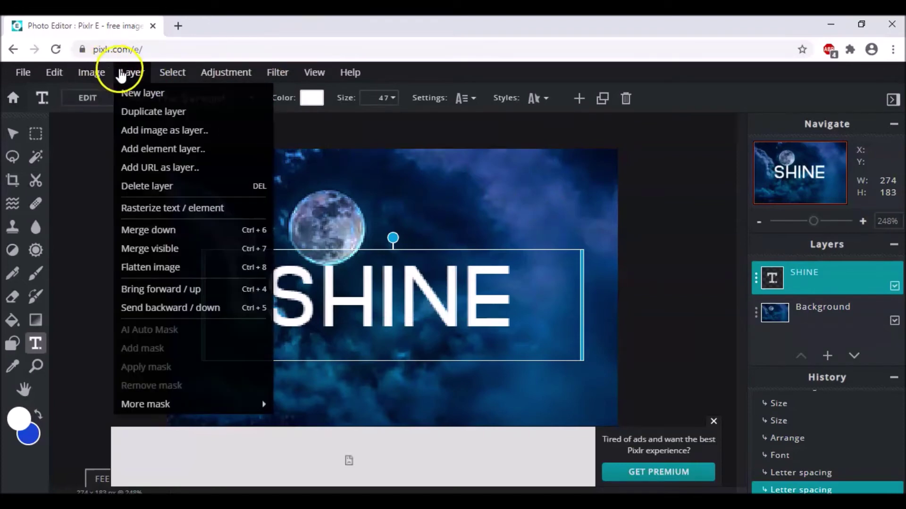
click(151, 207)
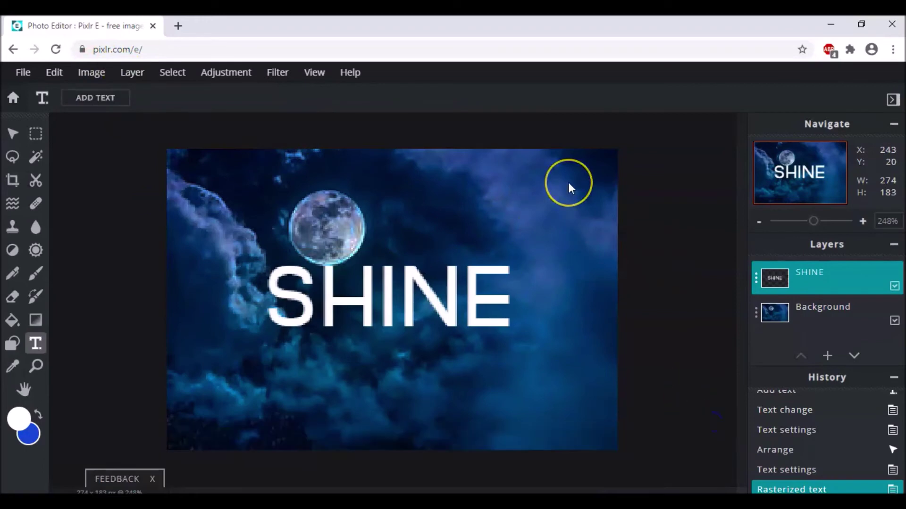
click(450, 288)
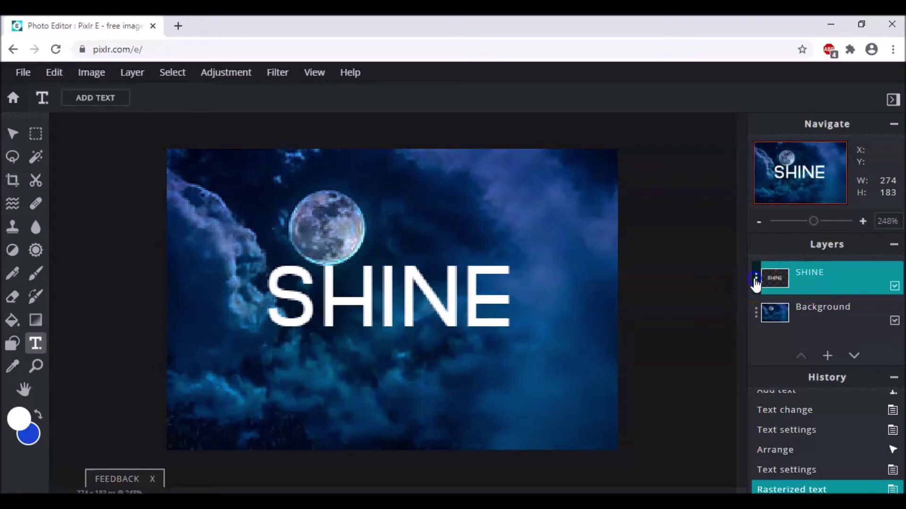
click(755, 280)
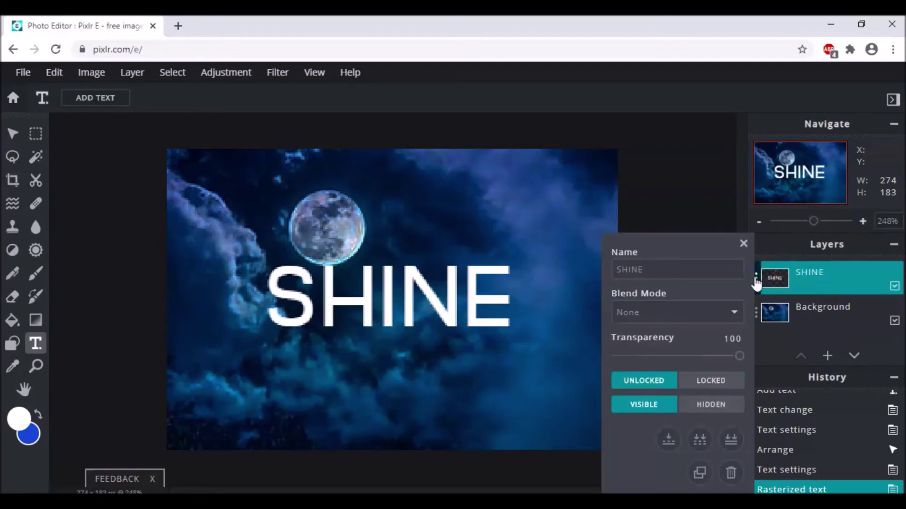
Rename the layer 'SHINE ORG', duplicate it, and hide the original
click(671, 272)
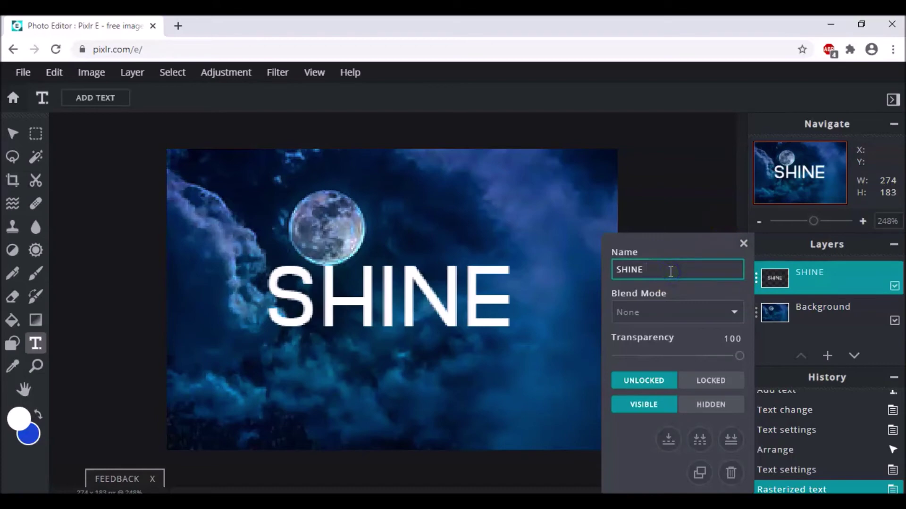
text(ORG)
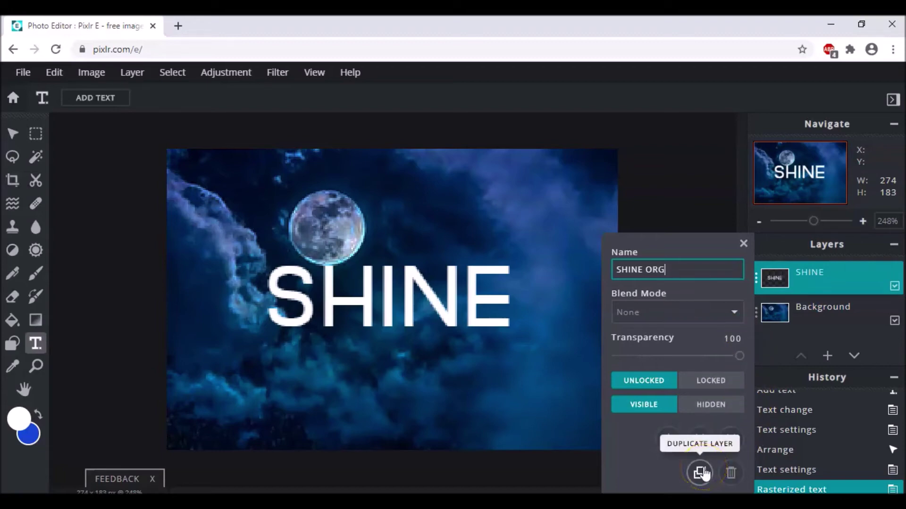
click(700, 472)
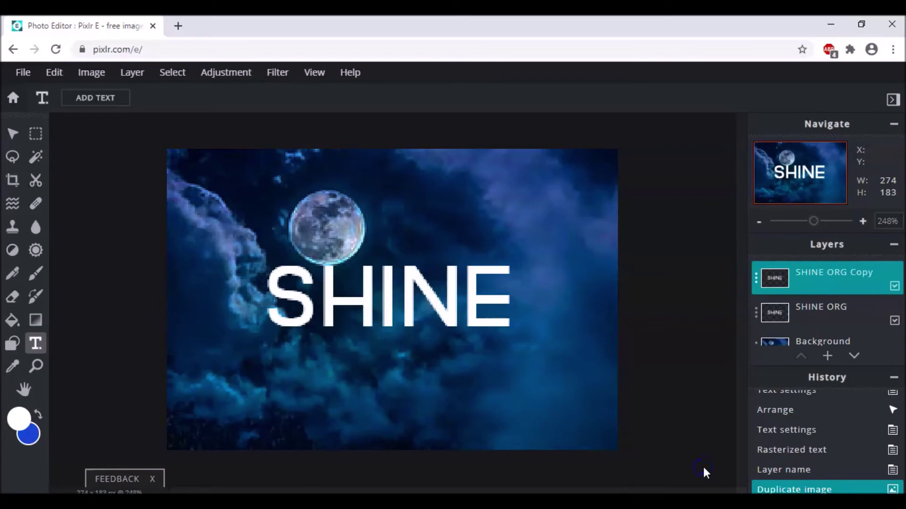
click(709, 461)
click(895, 322)
click(894, 322)
Rename the duplicated layer to 'SHINE 1'
drag(780, 361, 750, 289)
click(750, 289)
drag(693, 269, 644, 270)
text(1)
click(367, 227)
click(293, 77)
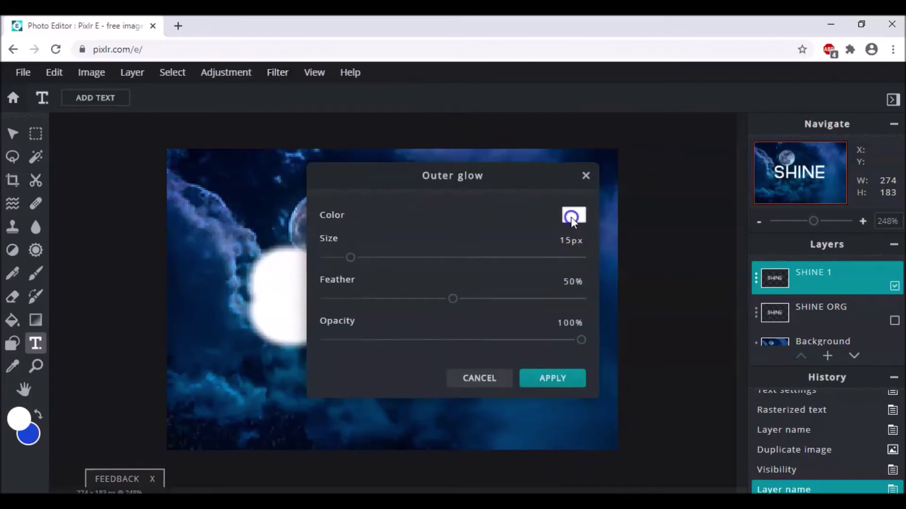
Add a blue #1843CF outer glow to SHINE 1 with size 40px and feather 99%
click(572, 218)
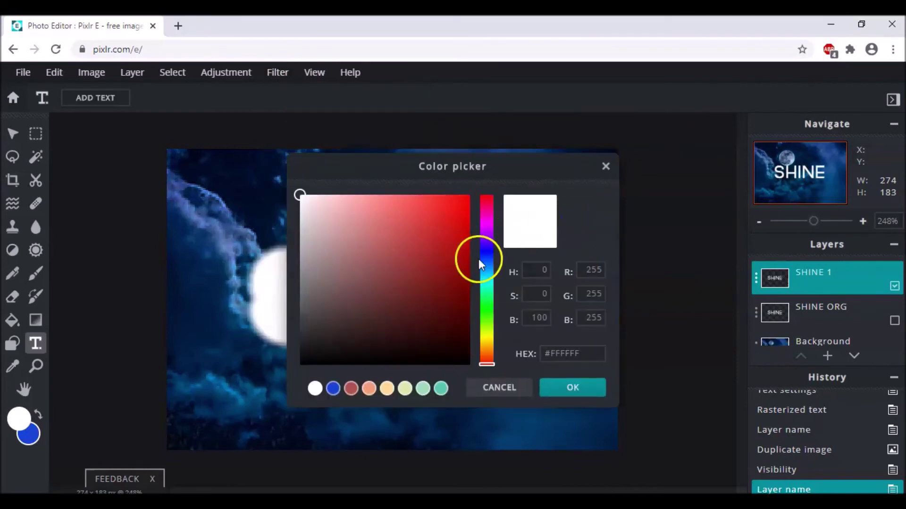
click(334, 389)
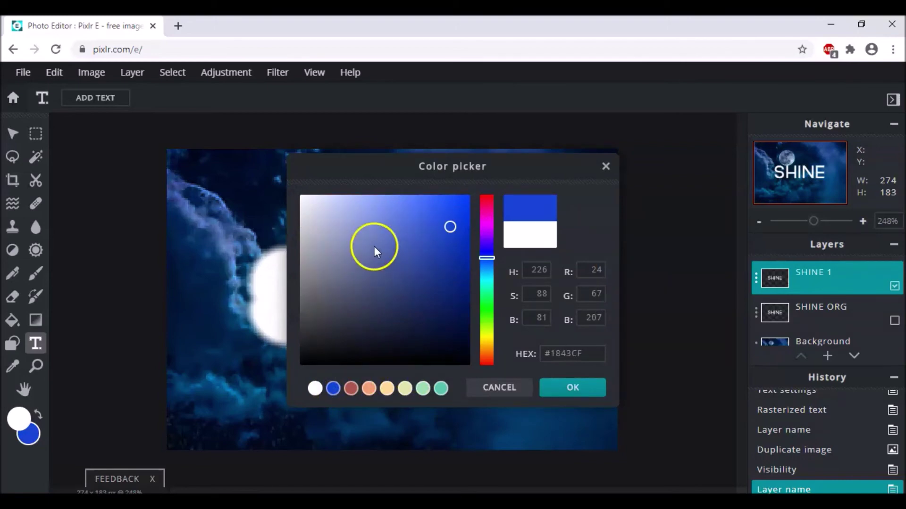
click(573, 392)
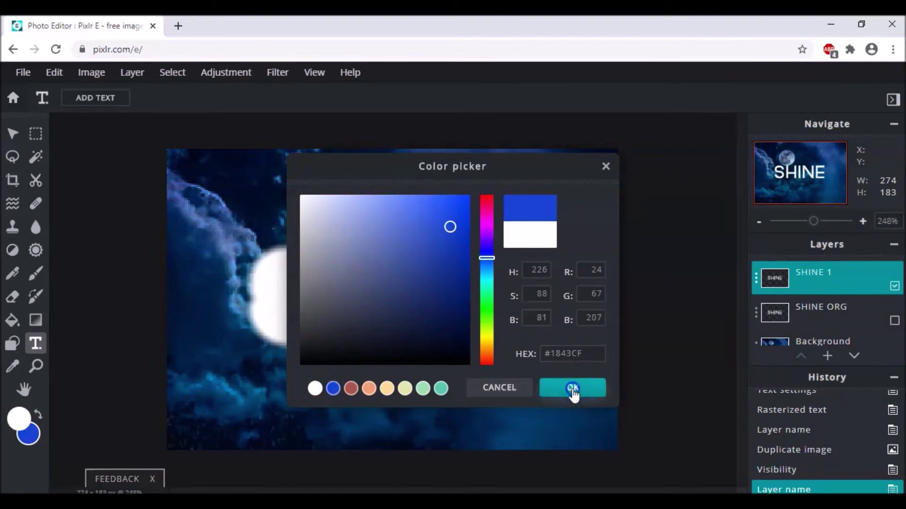
drag(351, 265, 392, 267)
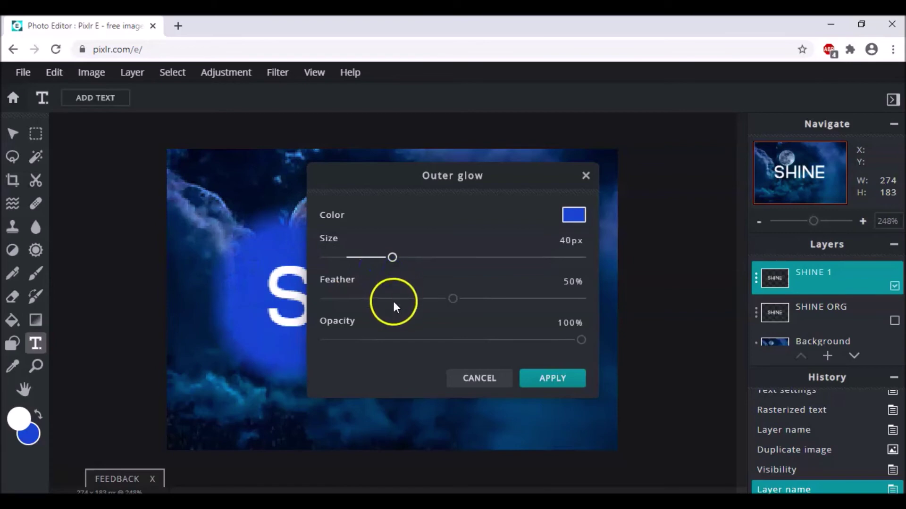
drag(450, 300, 592, 301)
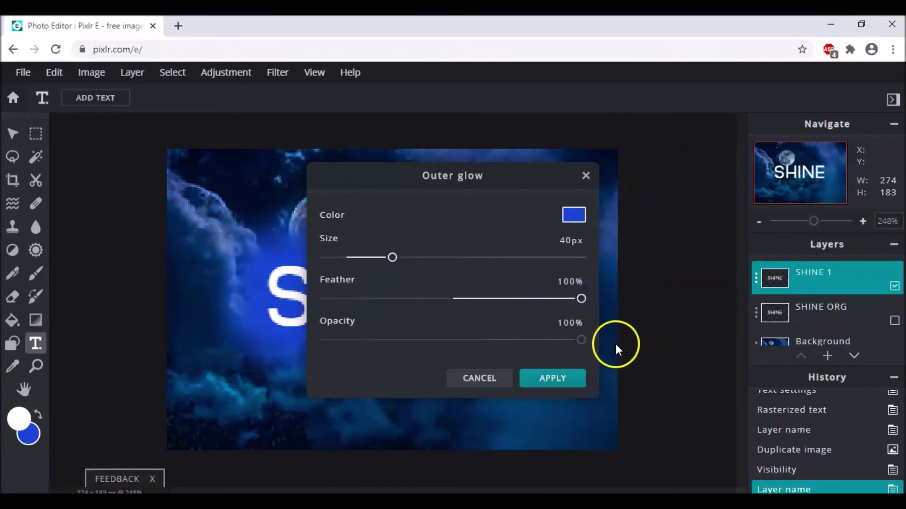
click(552, 390)
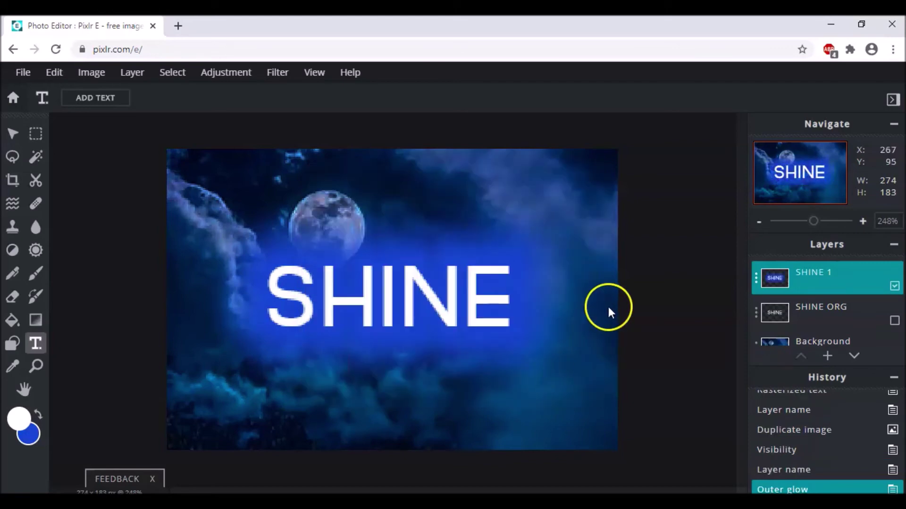
Set SHINE 1 to Lighten blend at transparency 38, then duplicate it as SHINE 1 Copy
click(752, 283)
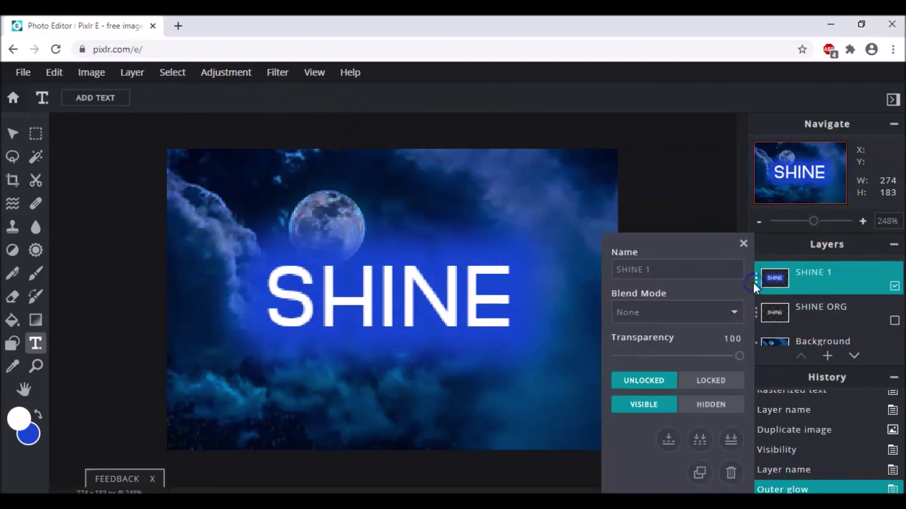
click(732, 318)
click(696, 142)
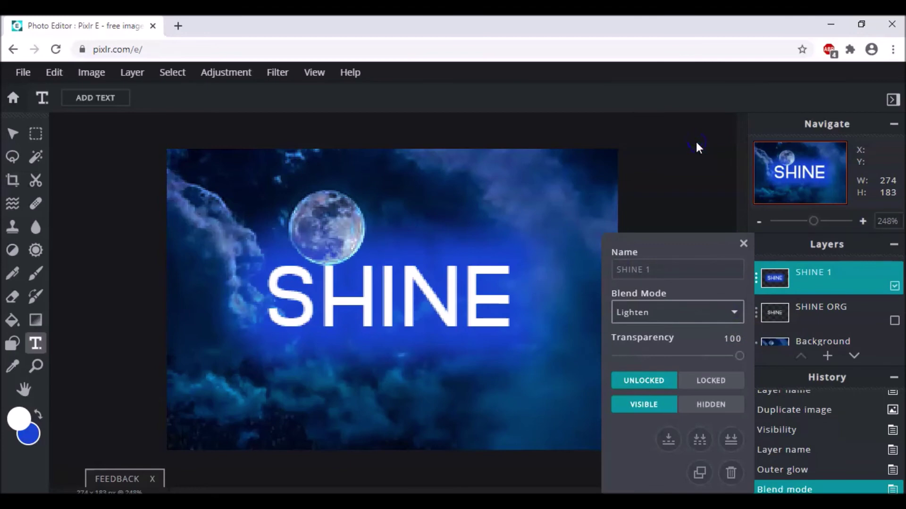
drag(732, 357, 662, 357)
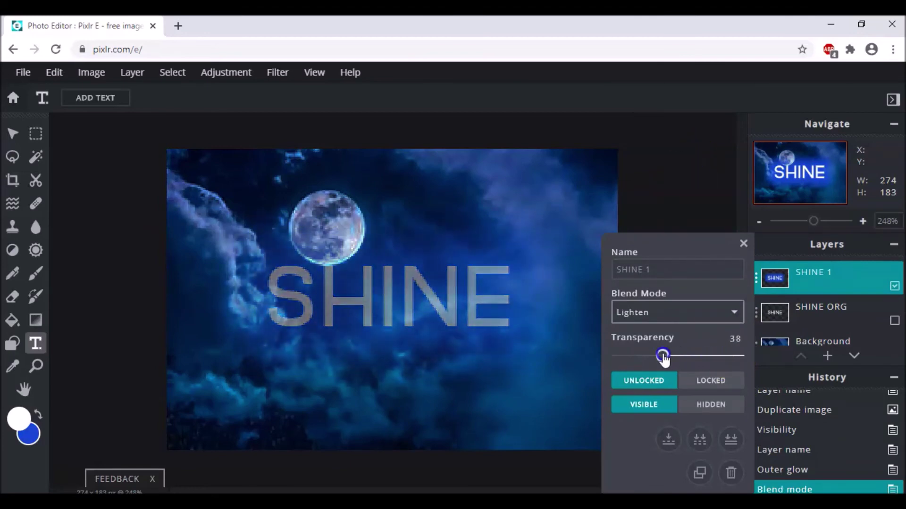
click(766, 282)
click(766, 282)
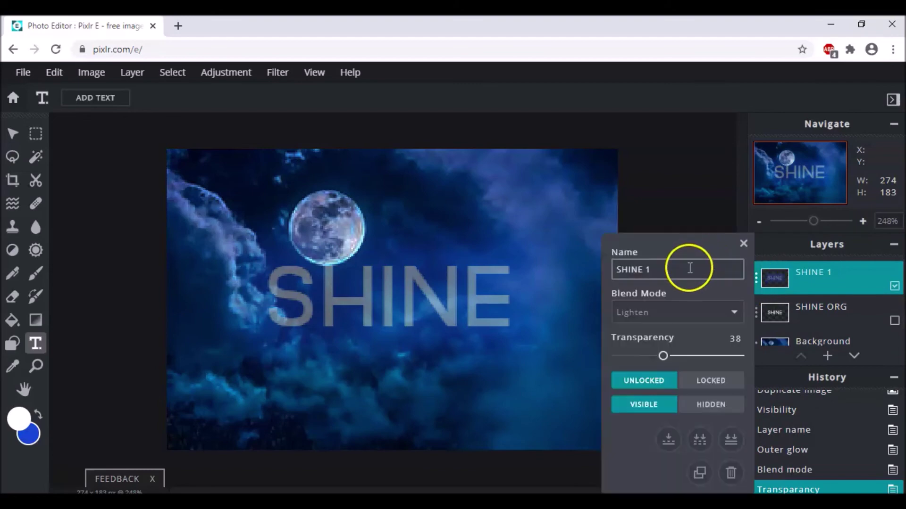
click(707, 473)
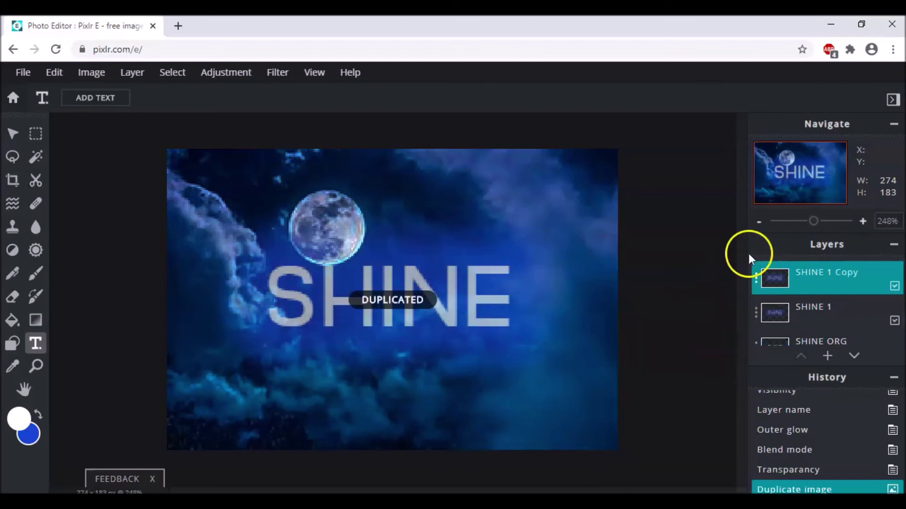
Rename the copy 'SHINE 2' and give it an outer glow coloured teal #27EFD1
click(751, 282)
drag(645, 271, 693, 272)
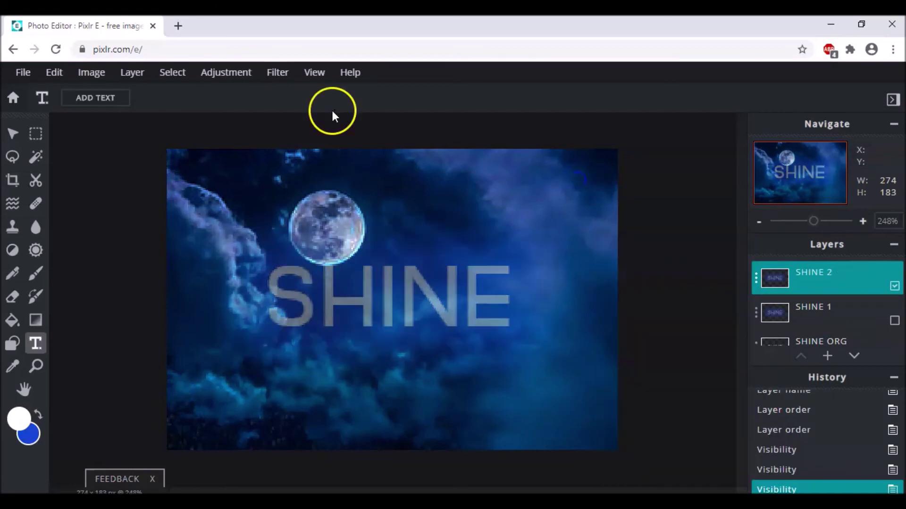
click(295, 81)
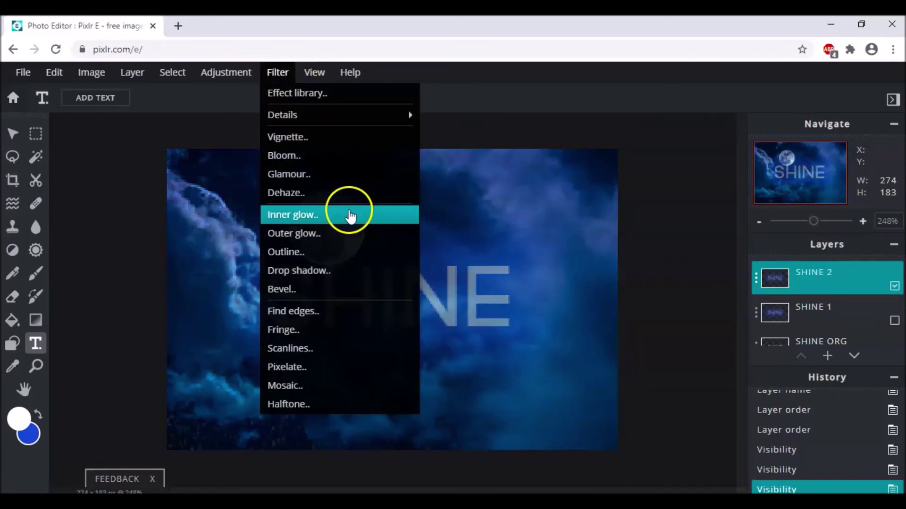
click(348, 233)
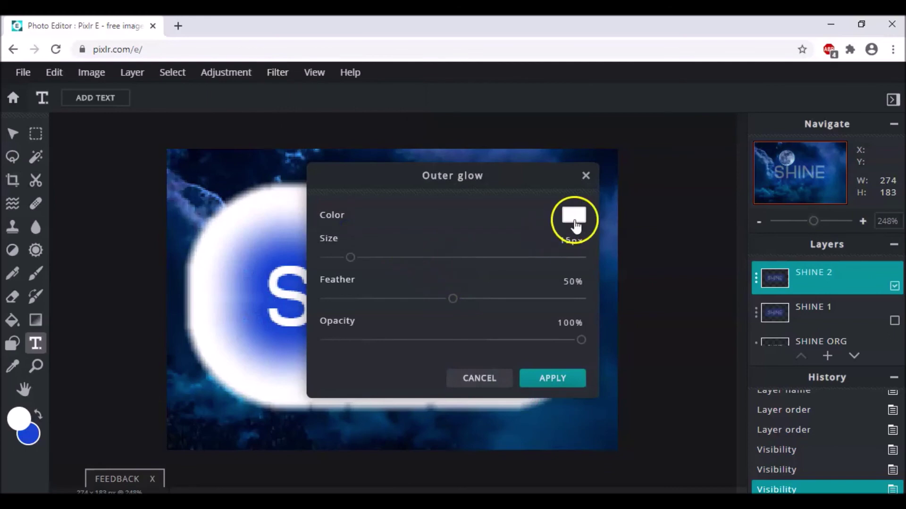
click(574, 217)
click(493, 287)
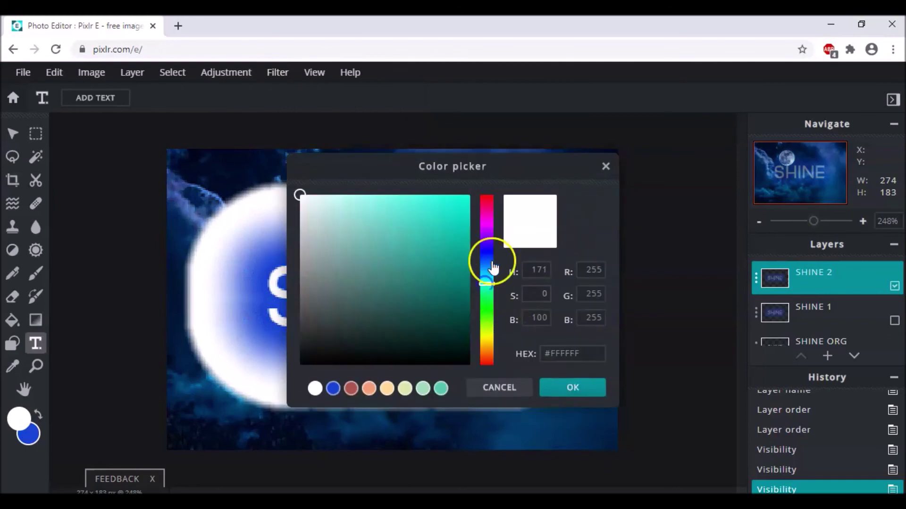
click(443, 206)
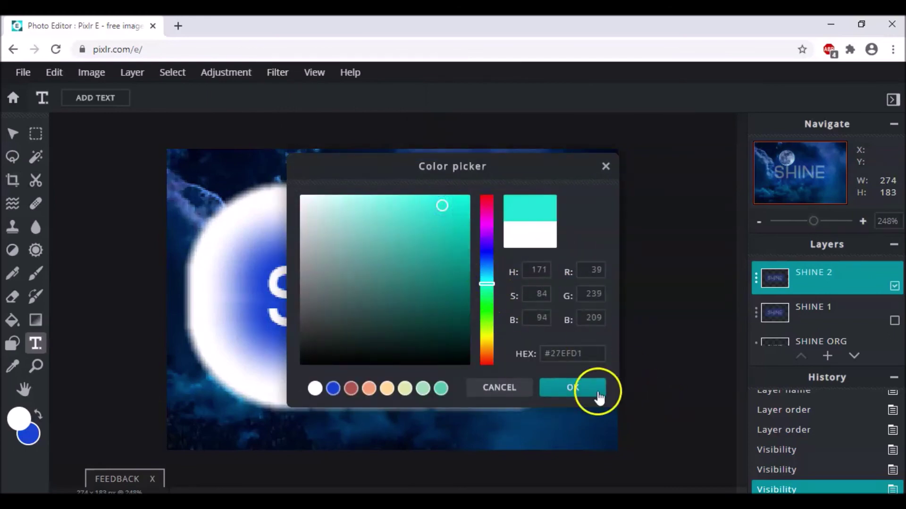
click(580, 391)
Set the teal glow to 29px size and 100% feather, apply it, and unhide SHINE 1
drag(350, 257, 375, 258)
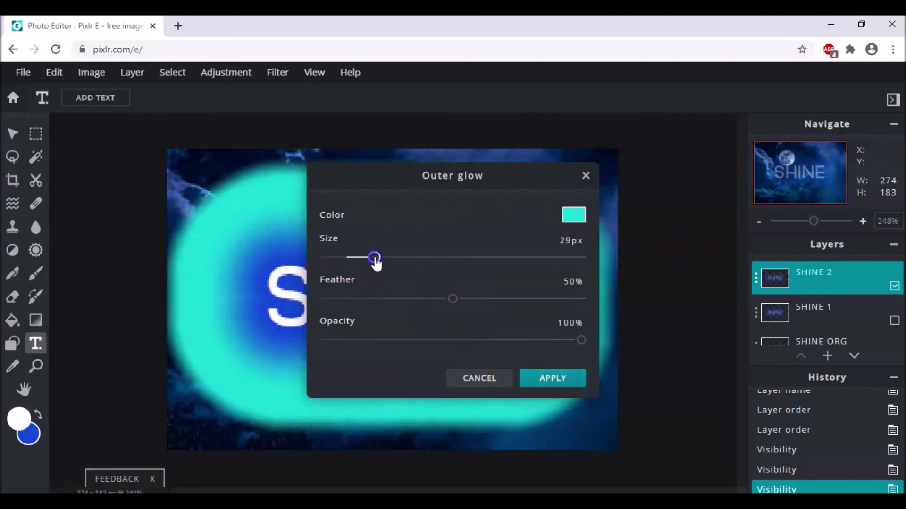
drag(453, 299, 594, 300)
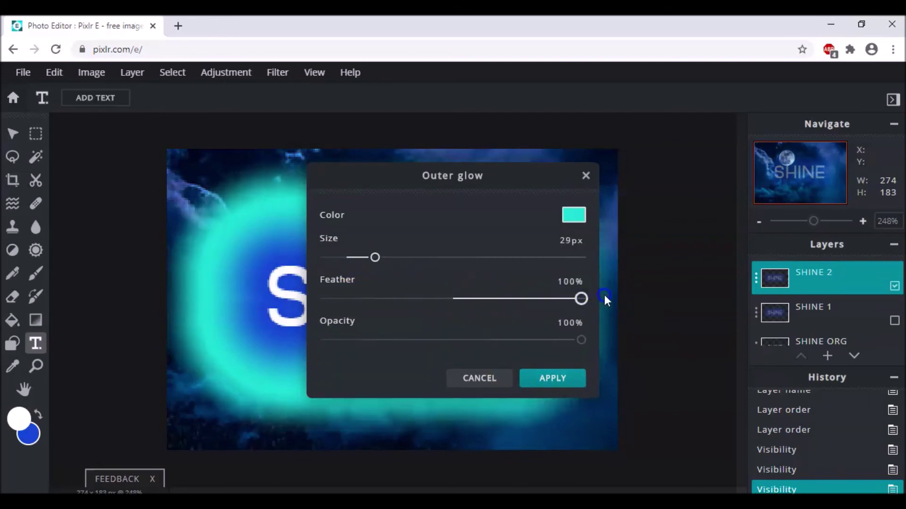
click(560, 385)
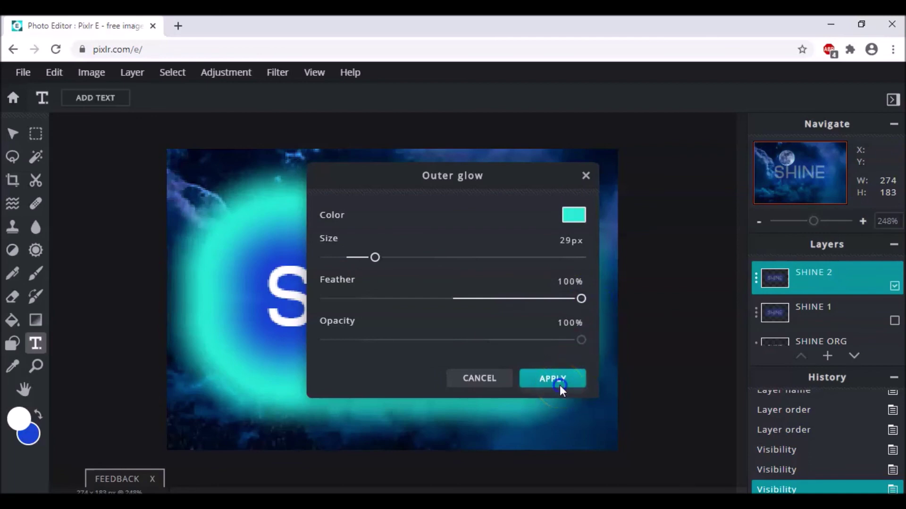
click(895, 320)
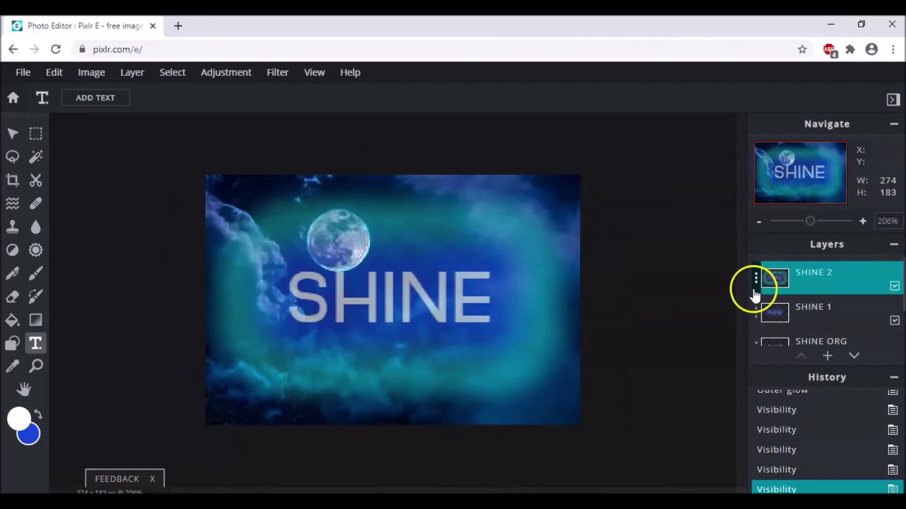
Switch SHINE 2's blend mode to Overlay so the teal glow tints the sky
click(754, 283)
click(733, 314)
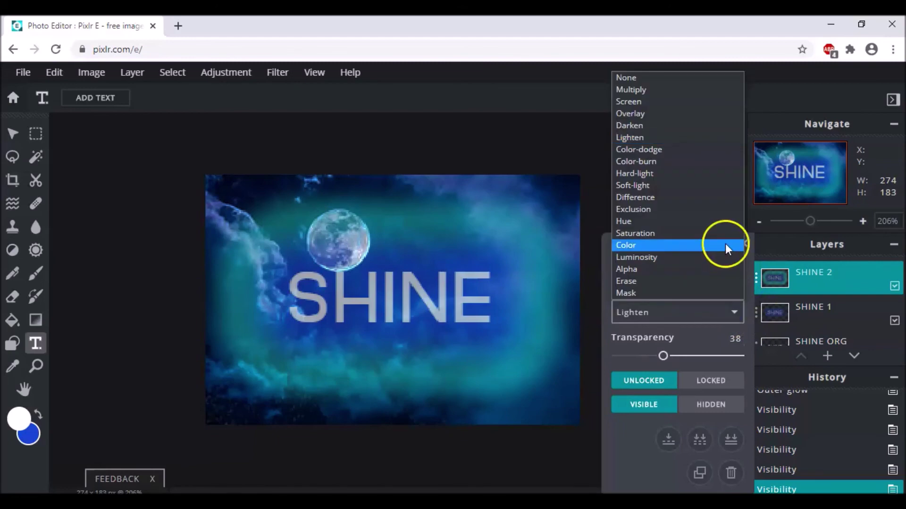
click(730, 114)
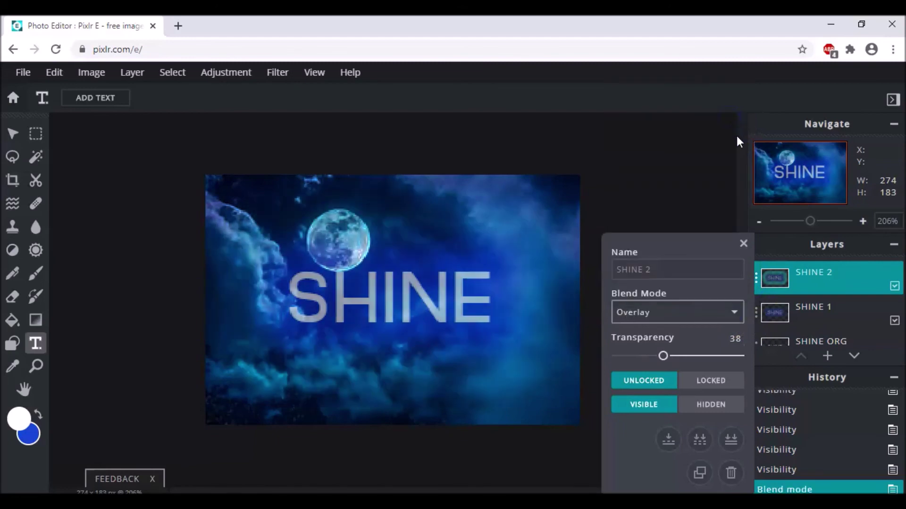
click(742, 244)
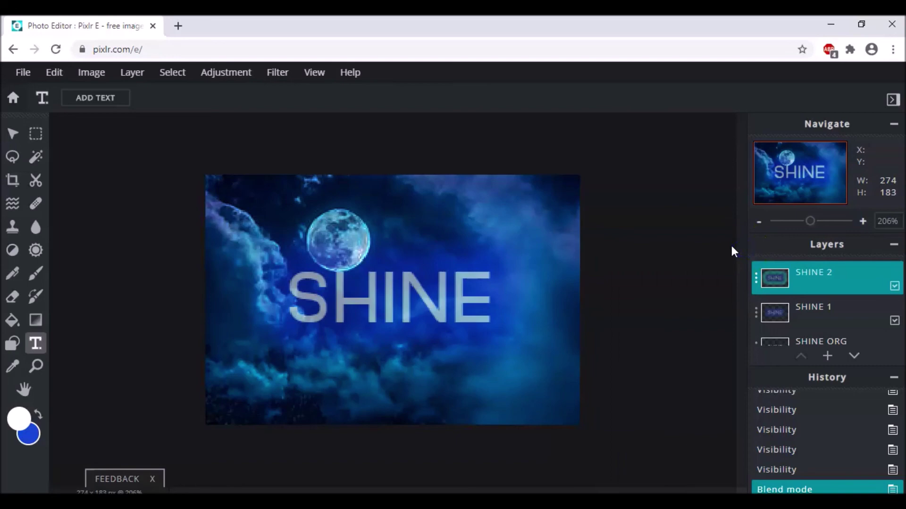